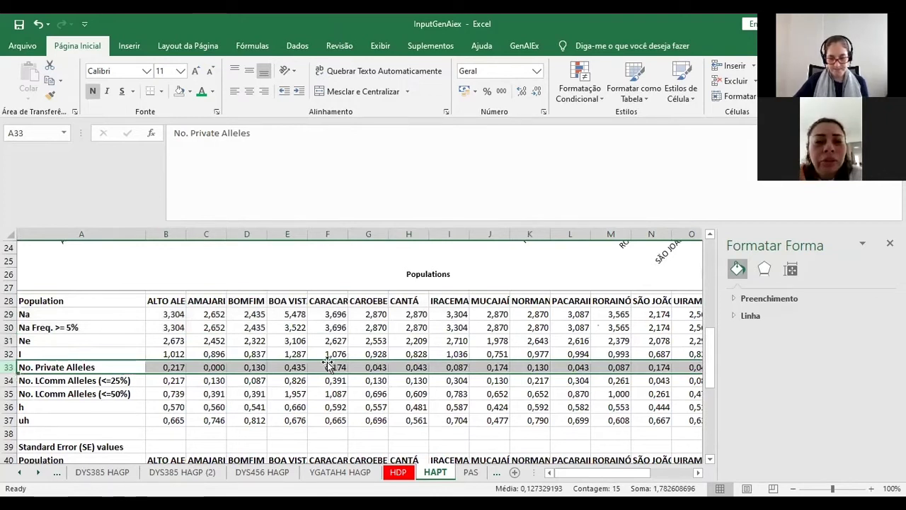
- Examine the No. Private Alleles values on the HAPT sheet and Mucajaí's private alleles and frequencies on the PAS sheet
left_click_drag(177, 368, 529, 369)
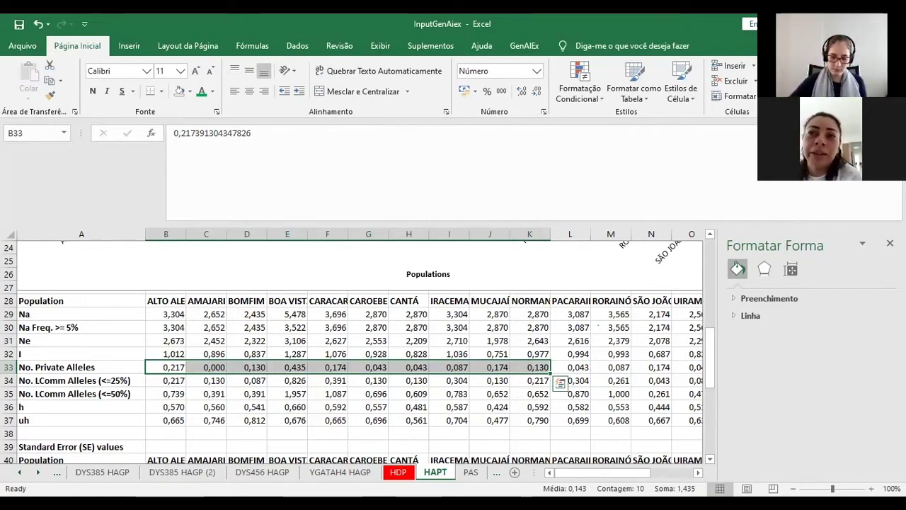
left_click(471, 472)
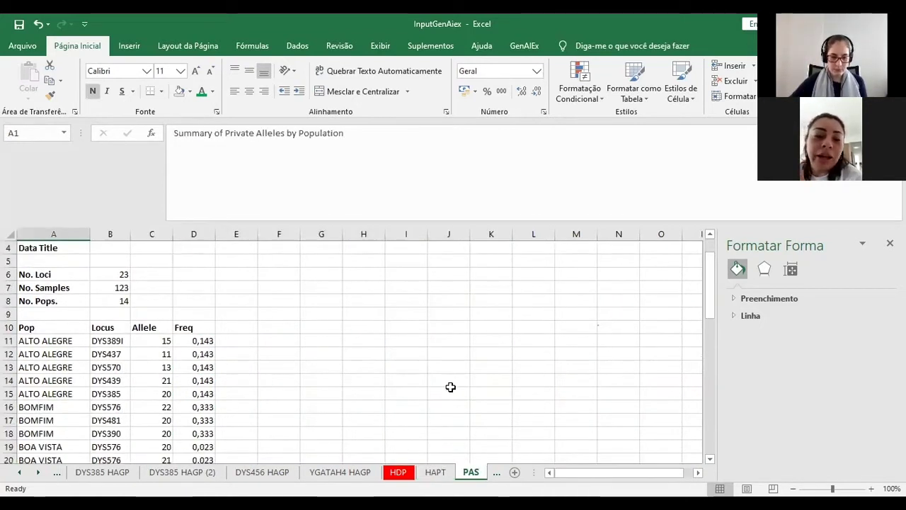
scroll(450, 387, "down", 3)
scroll(451, 386, "down", 5)
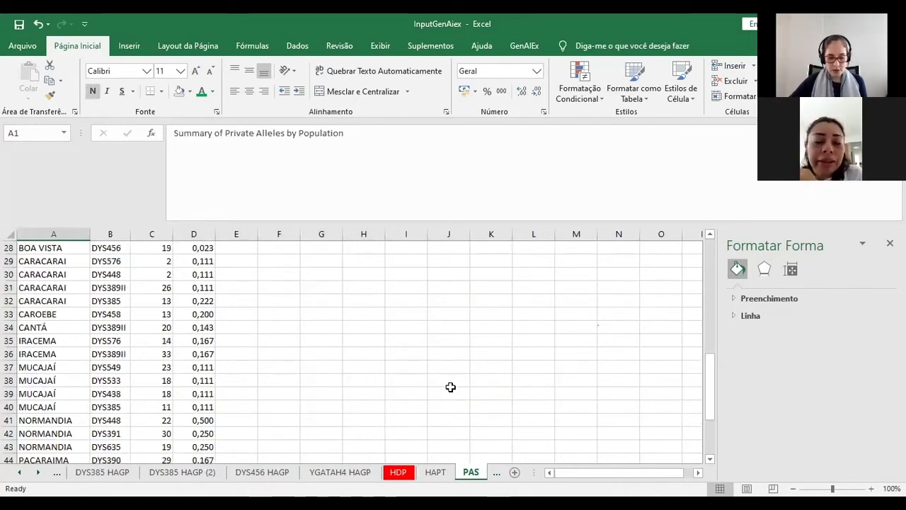
left_click_drag(204, 368, 163, 407)
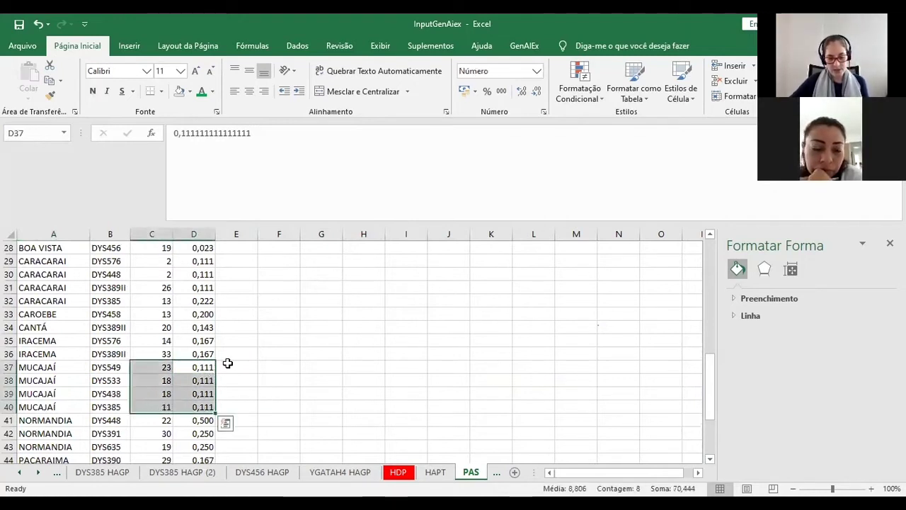
left_click_drag(227, 363, 230, 405)
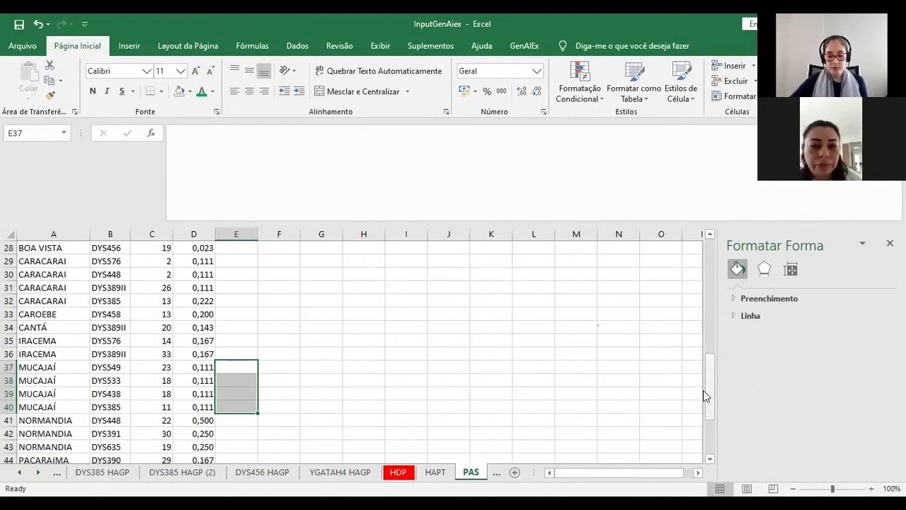
scroll(428, 473, "down", 1)
- Examine the No. Private Alleles row on the HAPT sheet across all populations, from Alto Alegre to Uiramutã
left_click(433, 472)
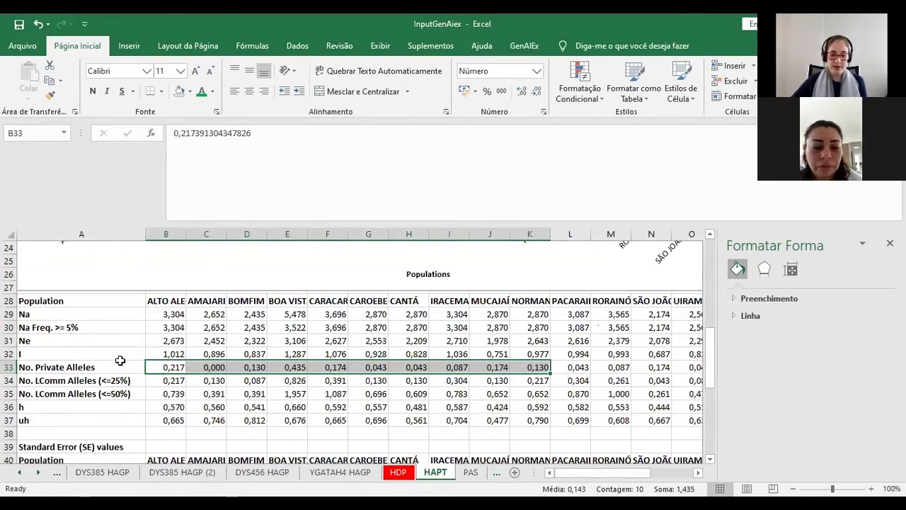
left_click(157, 368)
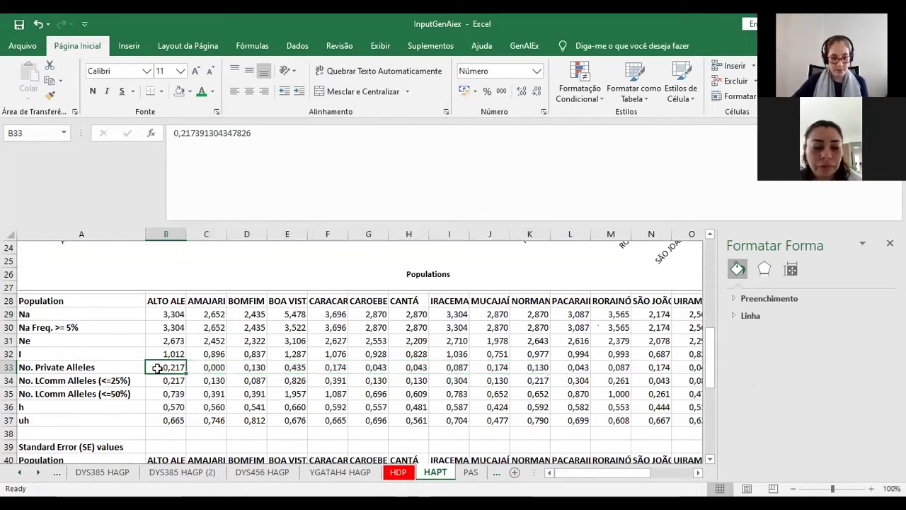
left_click(174, 301)
left_click(175, 368)
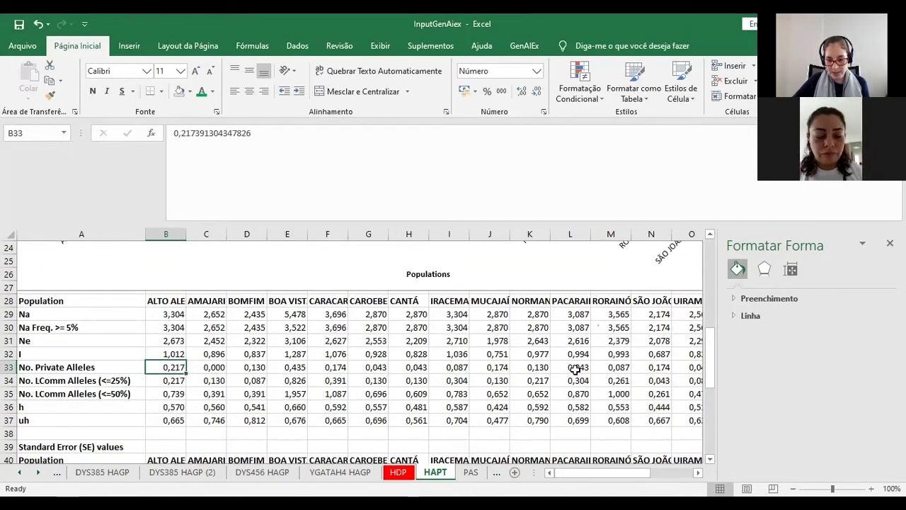
left_click(610, 369)
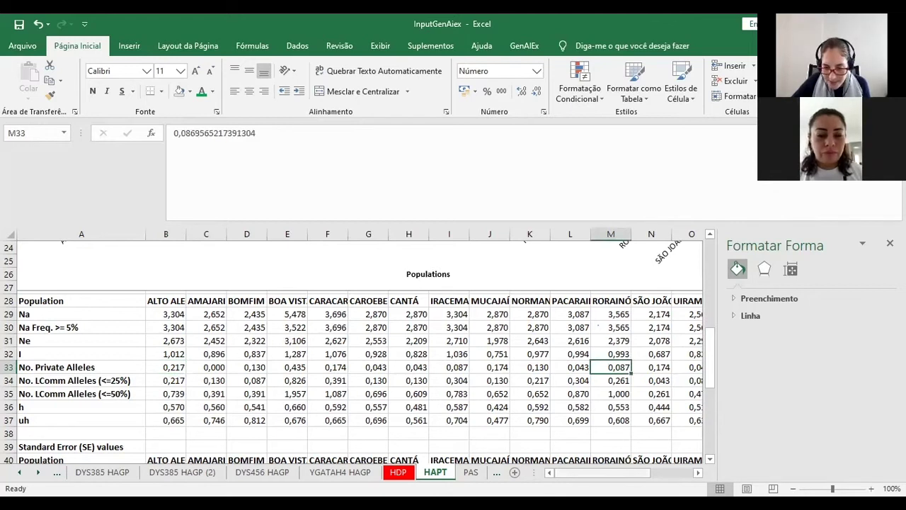
scroll(359, 354, "right", 4)
scroll(360, 354, "left", 2)
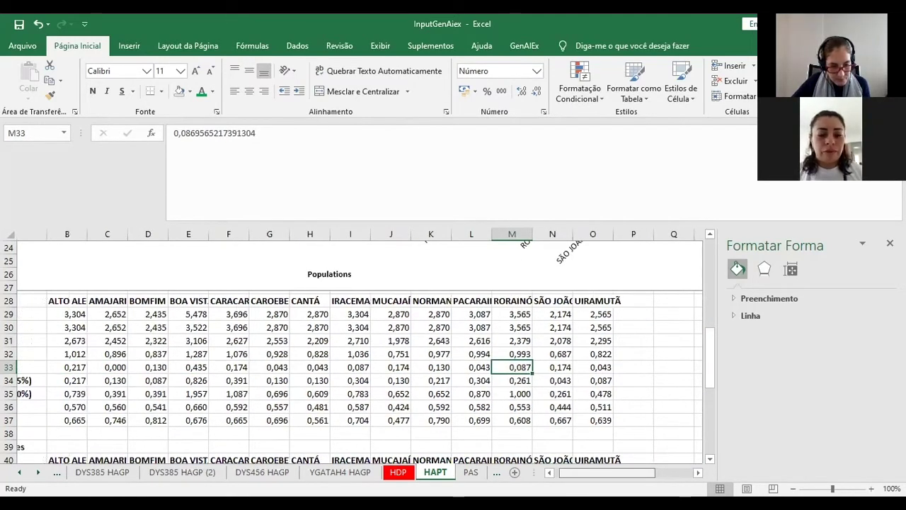
scroll(519, 450, "right", 1)
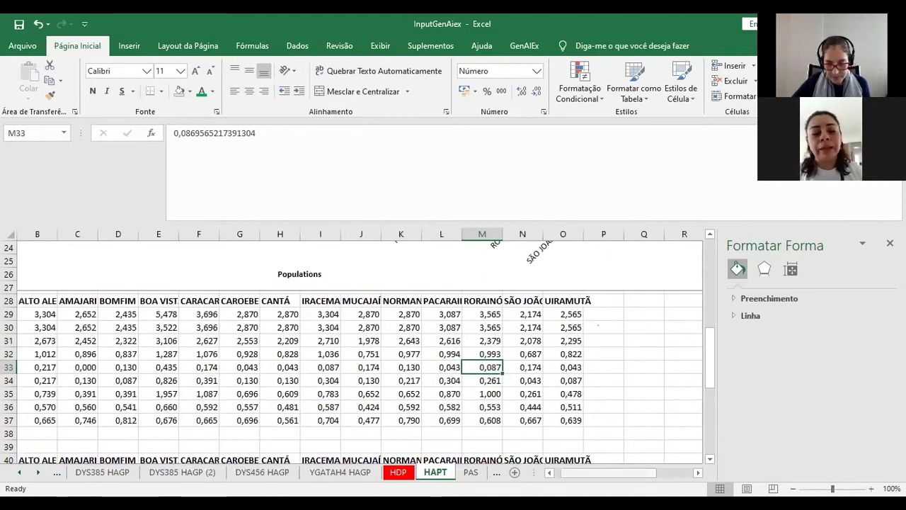
scroll(360, 354, "left", 4)
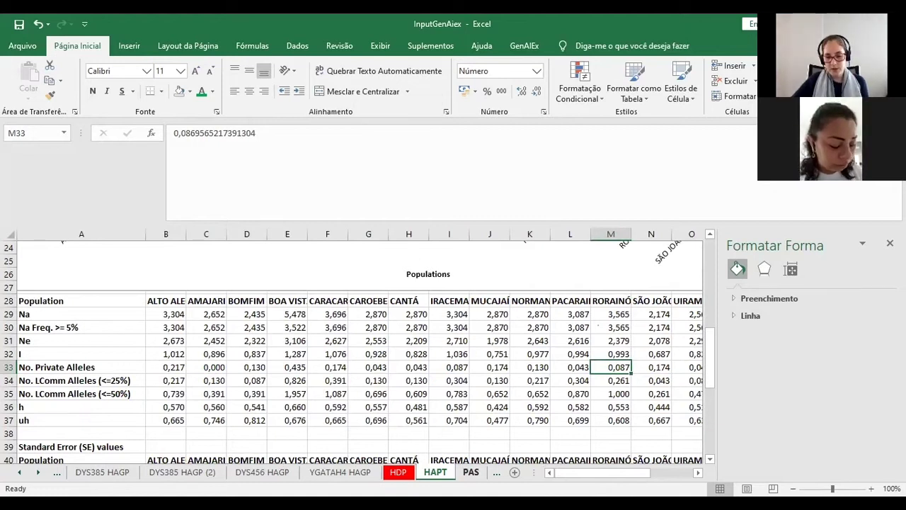
- Review the full list of private alleles by population, locus and frequency on the PAS sheet
left_click(471, 472)
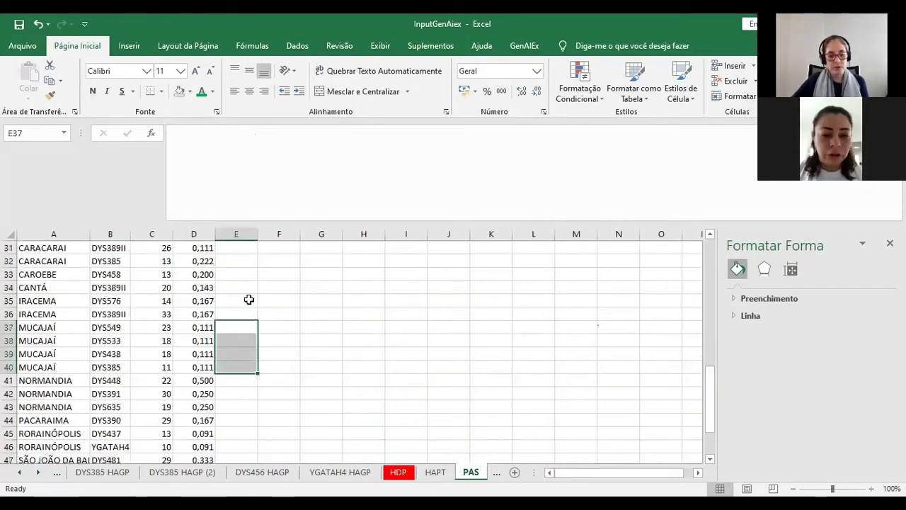
scroll(143, 297, "down", 3)
scroll(142, 296, "up", 8)
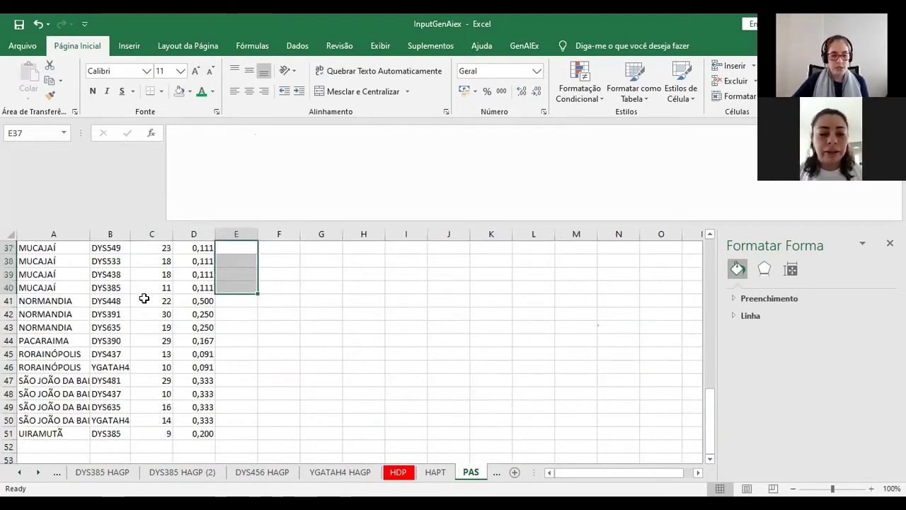
scroll(340, 374, "up", 2)
scroll(340, 375, "down", 2)
scroll(340, 374, "up", 1)
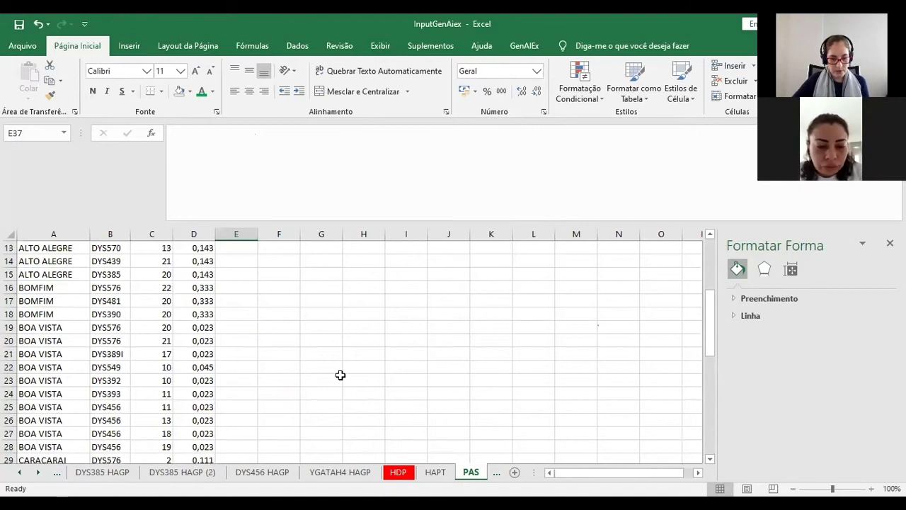
scroll(340, 374, "up", 3)
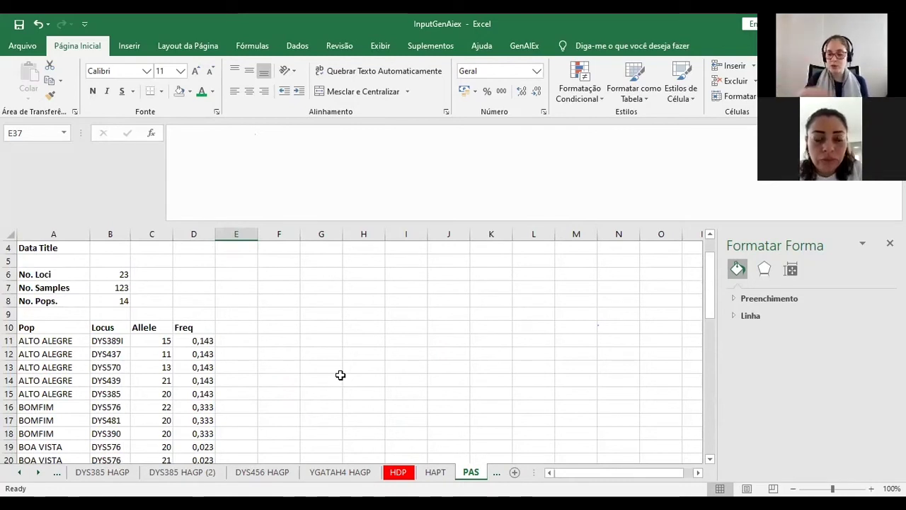
- Compare the HAPT sheet's Allelic Patterns chart with the No. Private Alleles row, starting at Alto Alegre, and glance at the PAS sheet
left_click(435, 471)
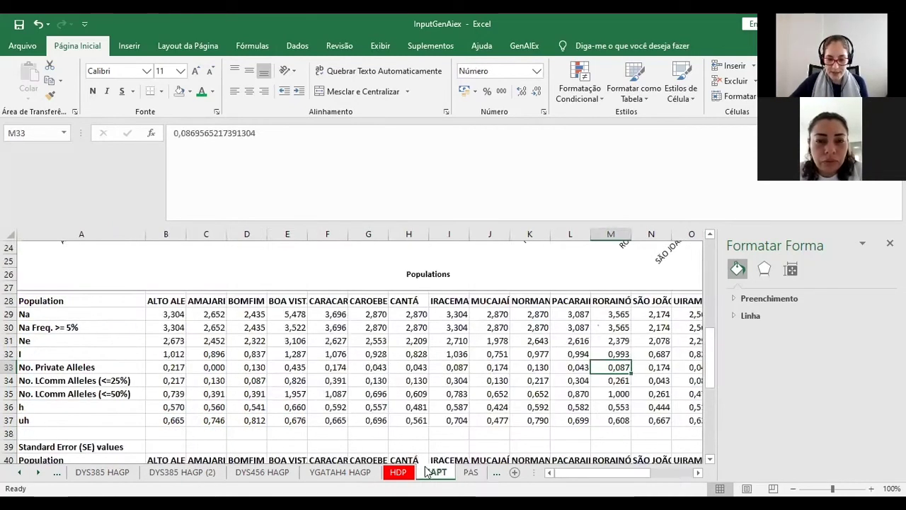
scroll(423, 367, "up", 4)
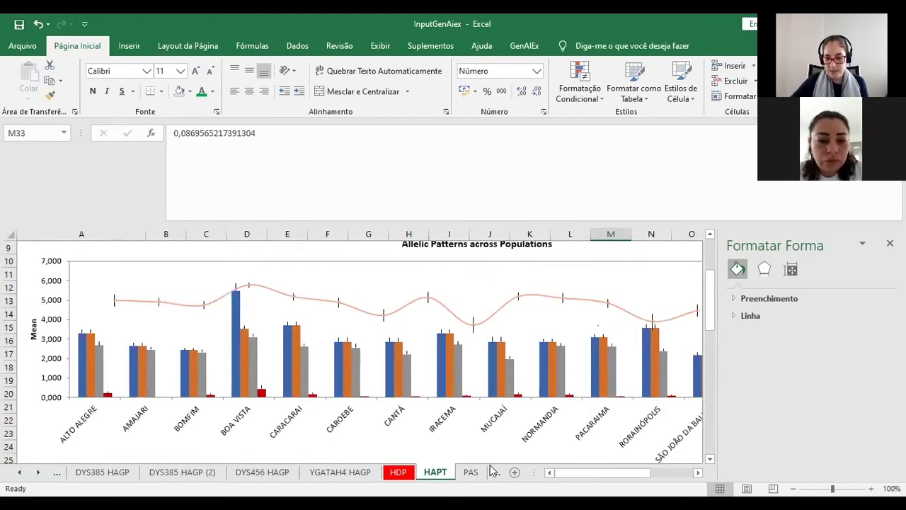
left_click(470, 471)
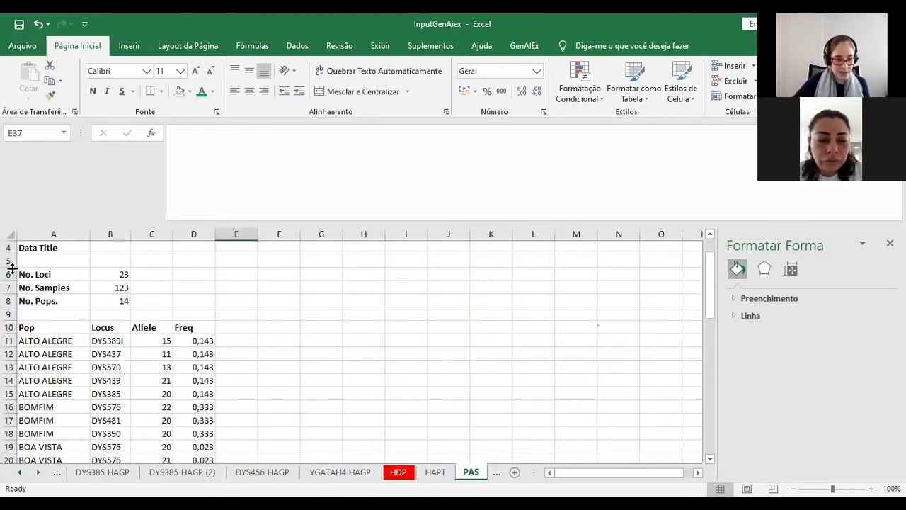
key("ctrl+Page_Up")
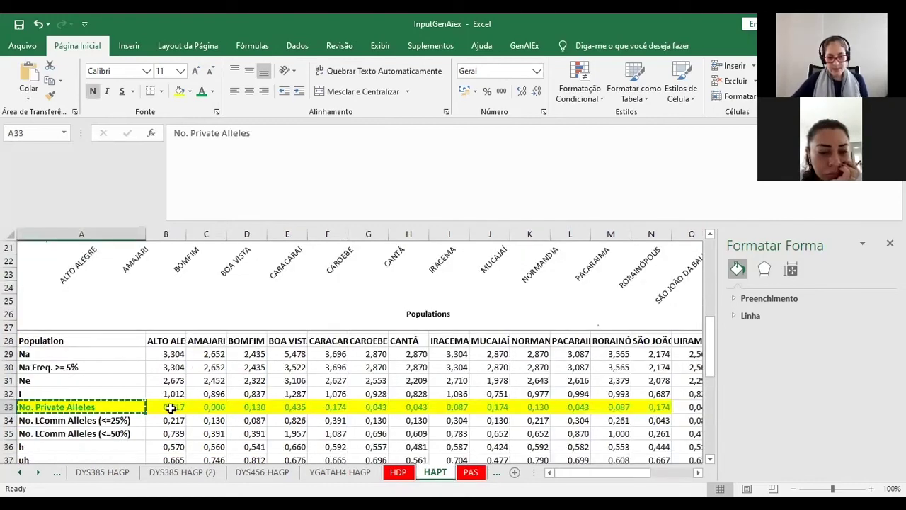
left_click(170, 407)
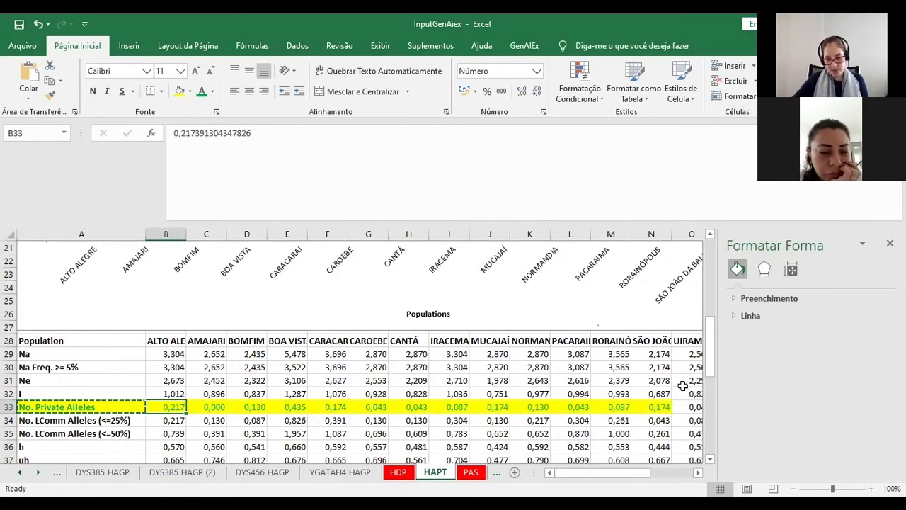
scroll(622, 363, "up", 2)
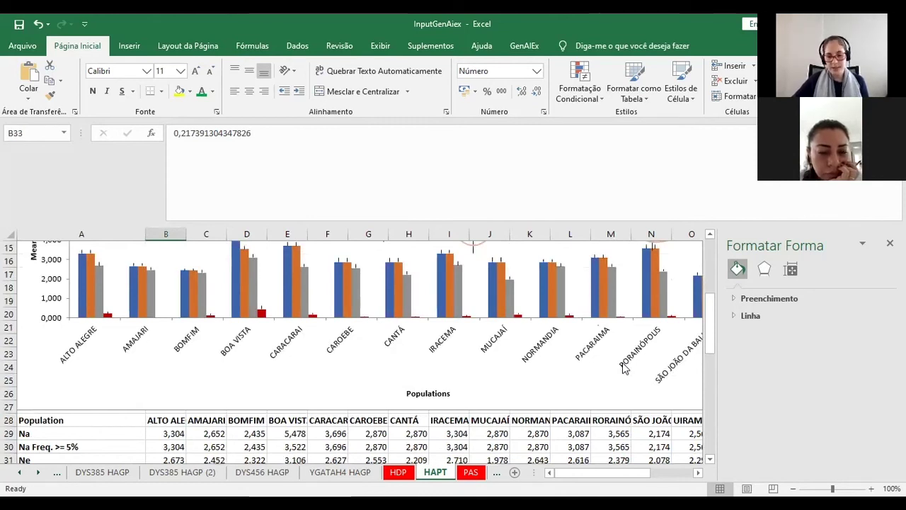
scroll(624, 367, "up", 1)
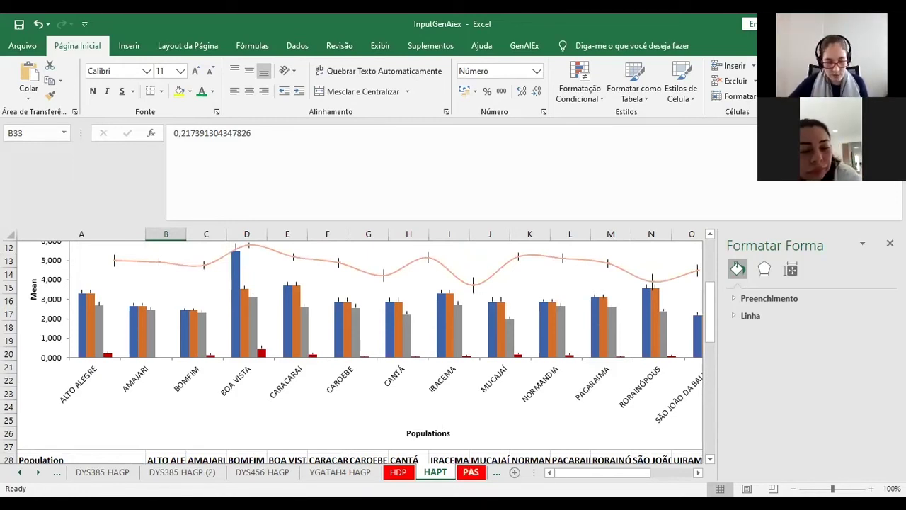
- Review the Alto Alegre entries on the PAS sheet, checking the population, locus and allele of the DYS389I row
left_click(470, 472)
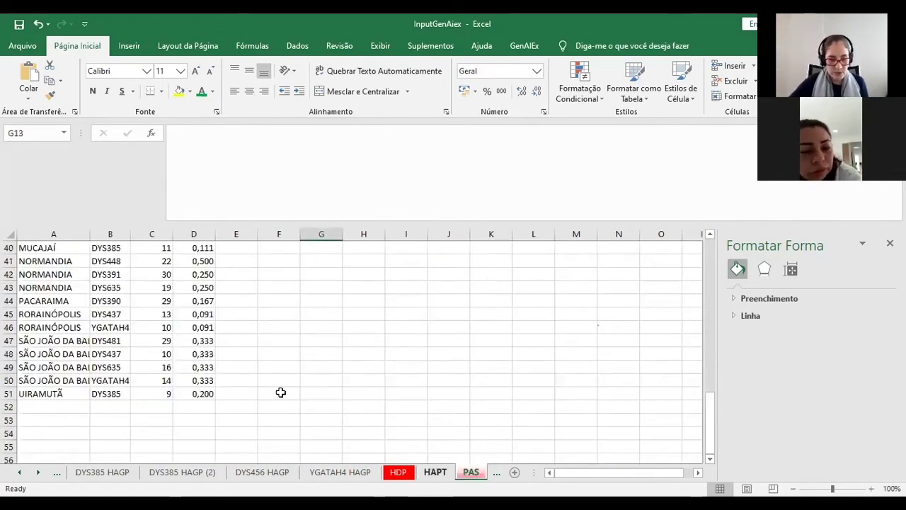
scroll(262, 400, "up", 7)
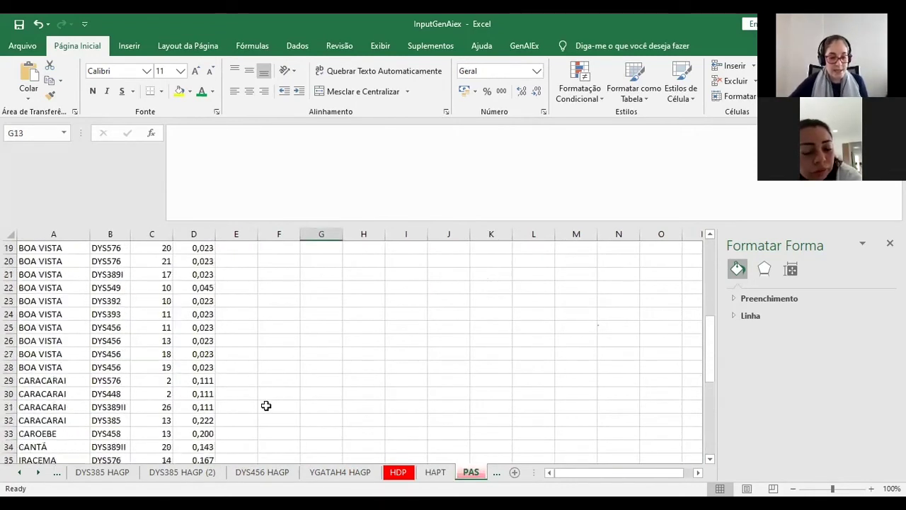
scroll(266, 405, "up", 6)
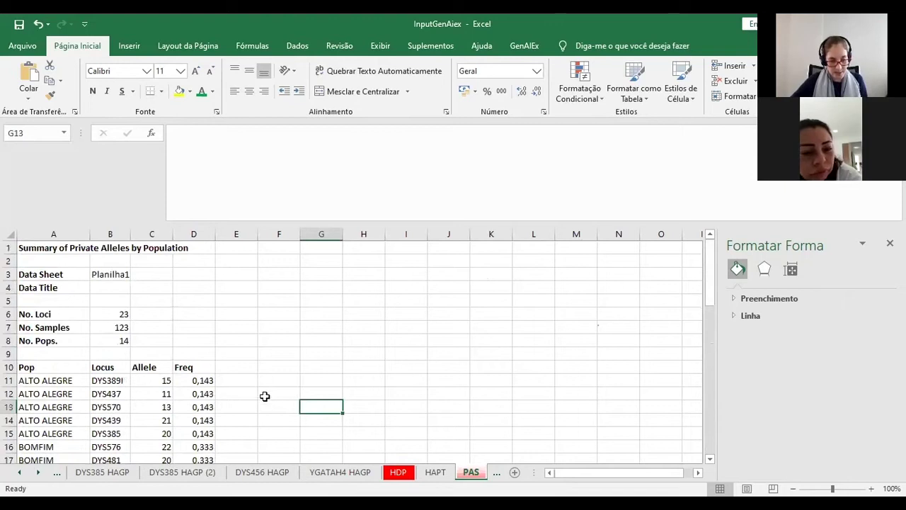
scroll(235, 364, "down", 1)
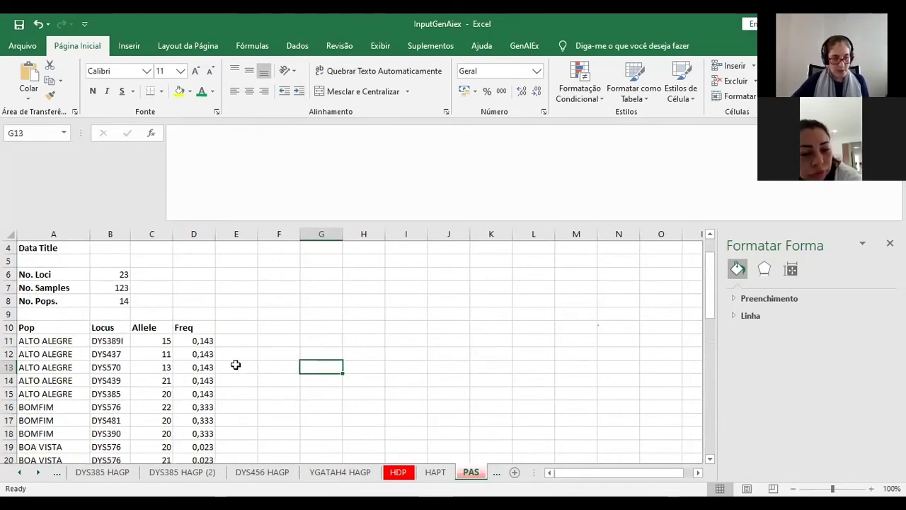
left_click_drag(56, 338, 65, 389)
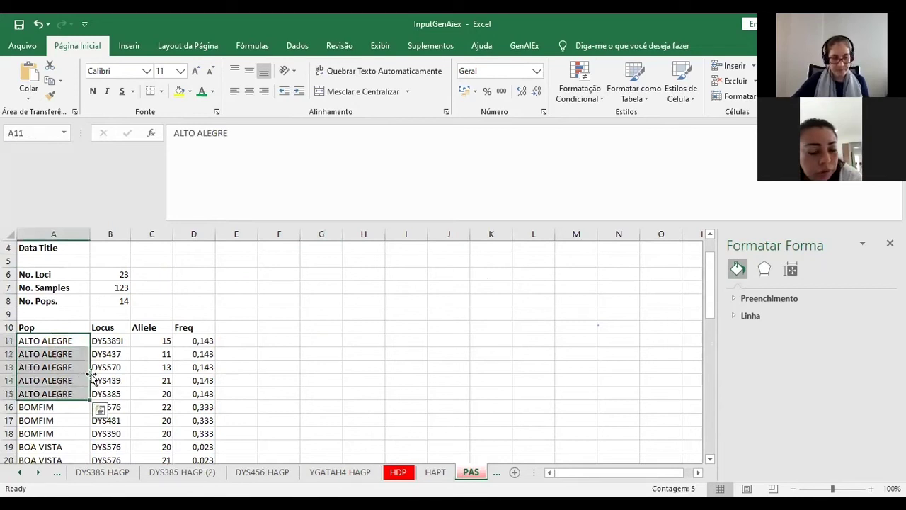
left_click(111, 341)
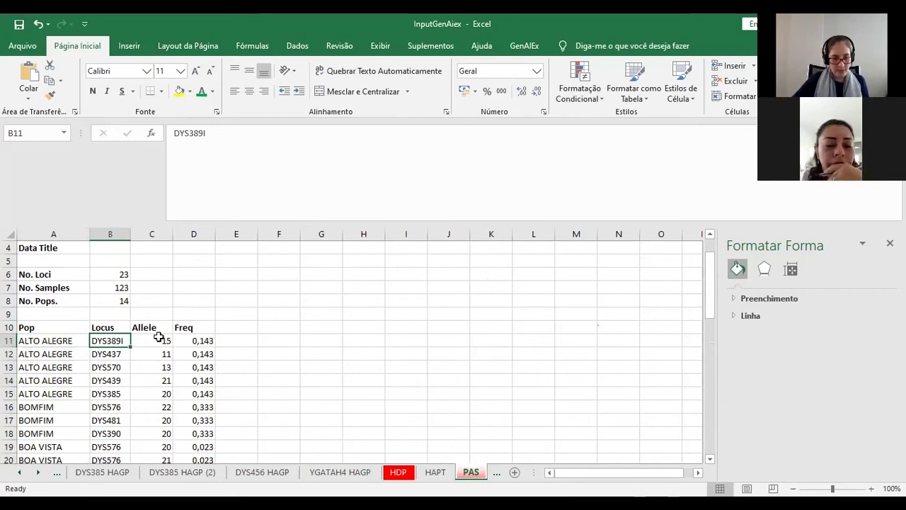
left_click(159, 338)
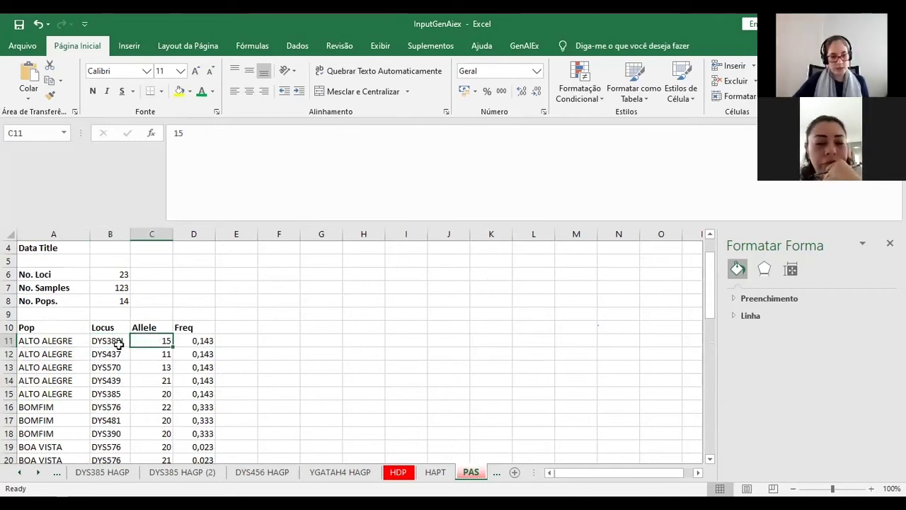
left_click(47, 343)
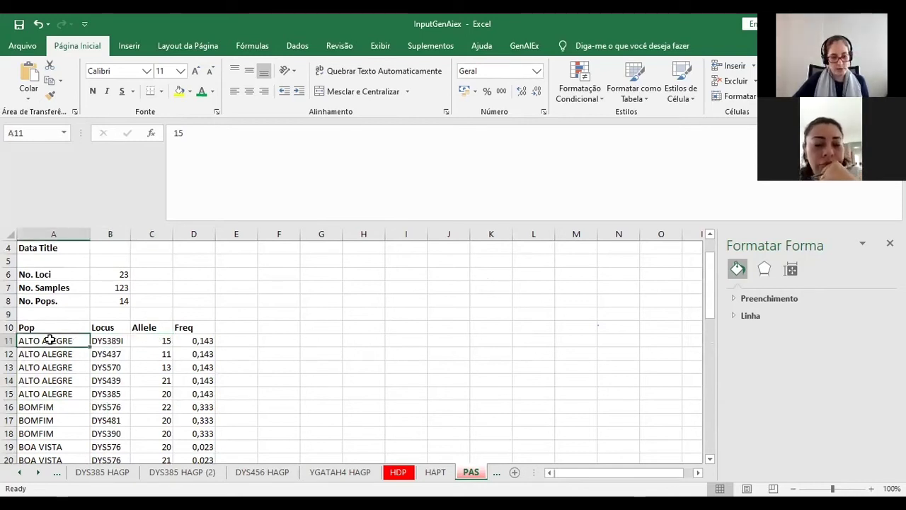
left_click(106, 340)
left_click(147, 340)
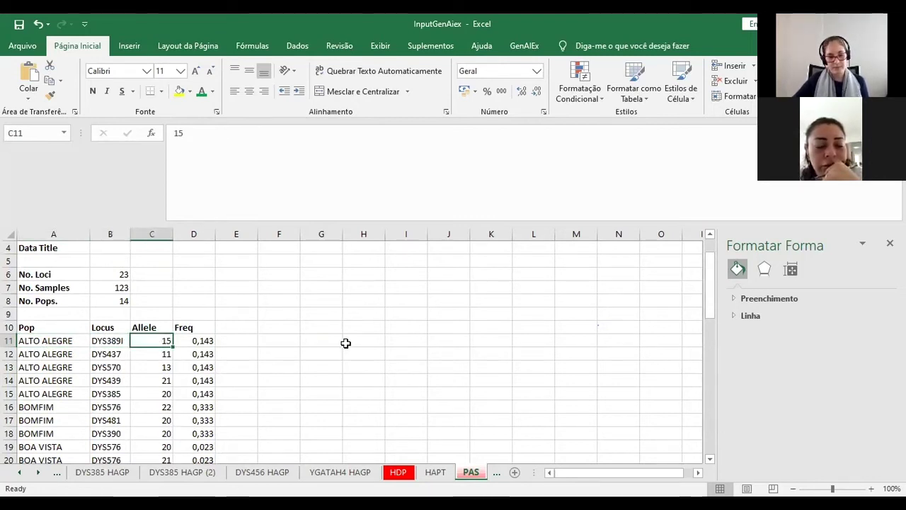
- Highlight the Boa Vista rows 19 to 28 on the PAS sheet in yellow
scroll(345, 343, "down", 5)
scroll(346, 343, "up", 1)
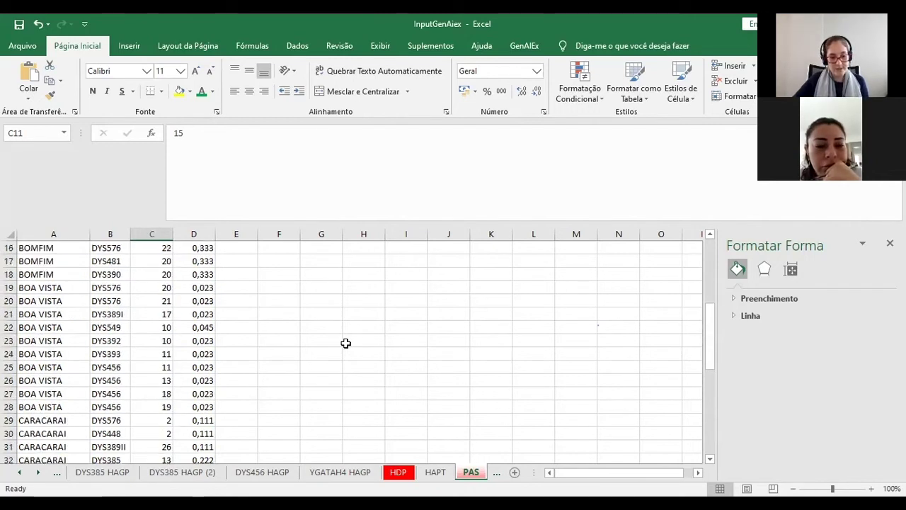
left_click(8, 288)
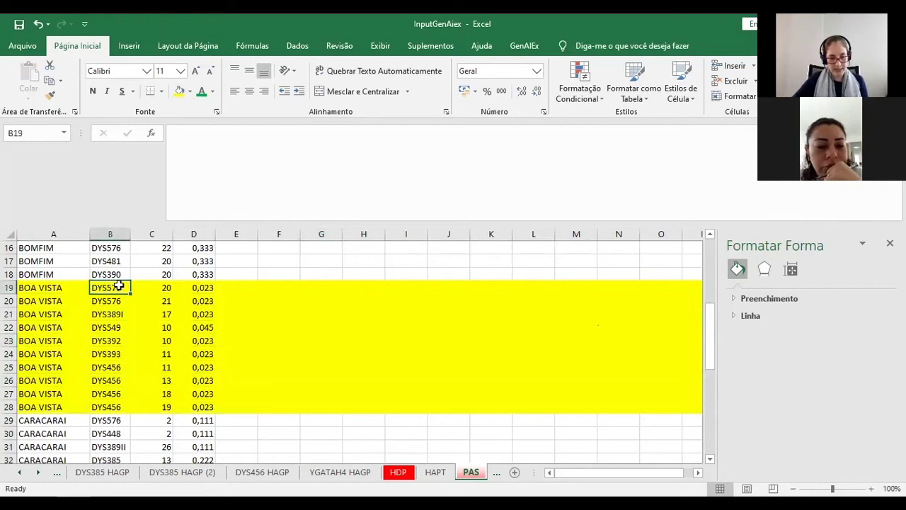
- Examine the loci and private alleles listed for Boa Vista on the PAS sheet, including the DYS576, DYS389I and repeated DYS456 rows
left_click_drag(119, 286, 162, 301)
left_click_drag(97, 318, 152, 314)
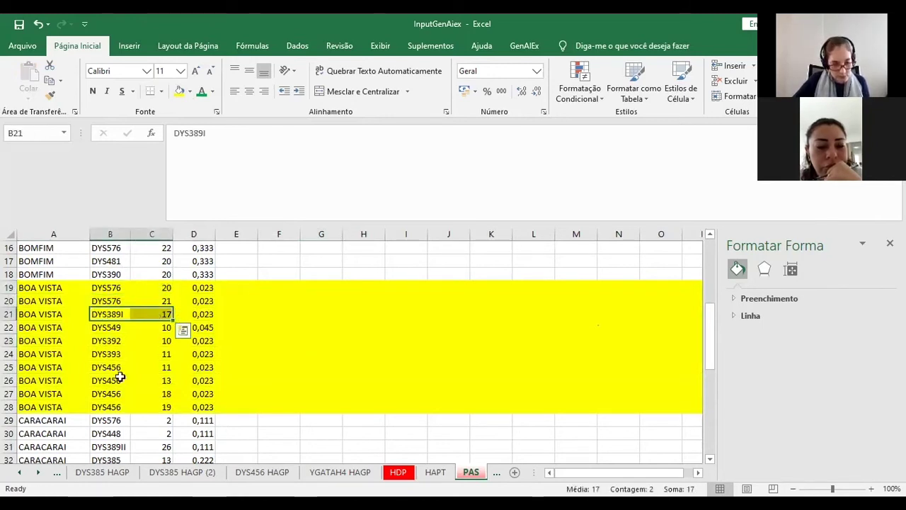
left_click_drag(106, 369, 106, 406)
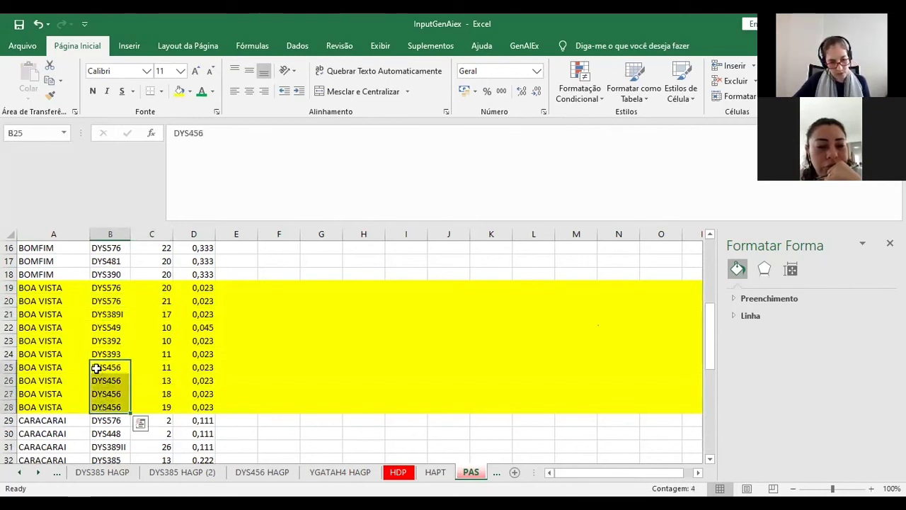
left_click_drag(169, 366, 168, 408)
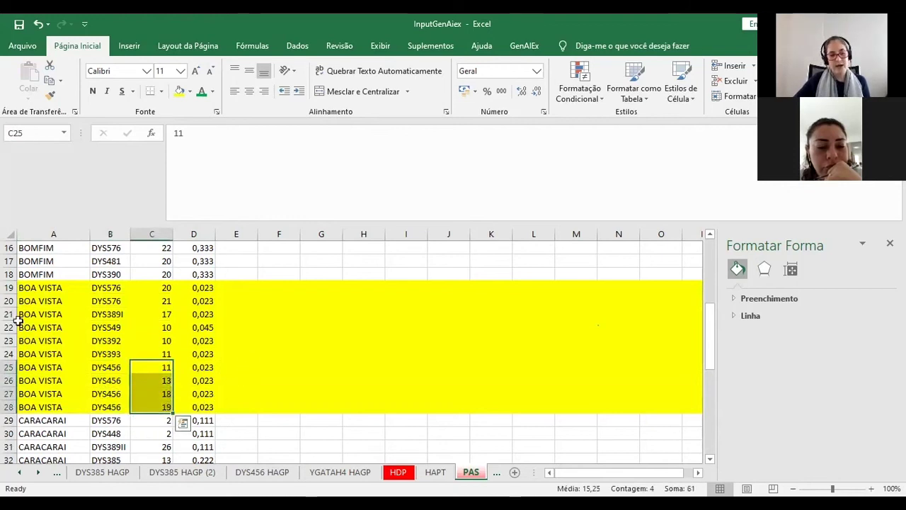
- Remove the yellow fill from the Boa Vista rows 19 to 28 on the PAS sheet
left_click(9, 287)
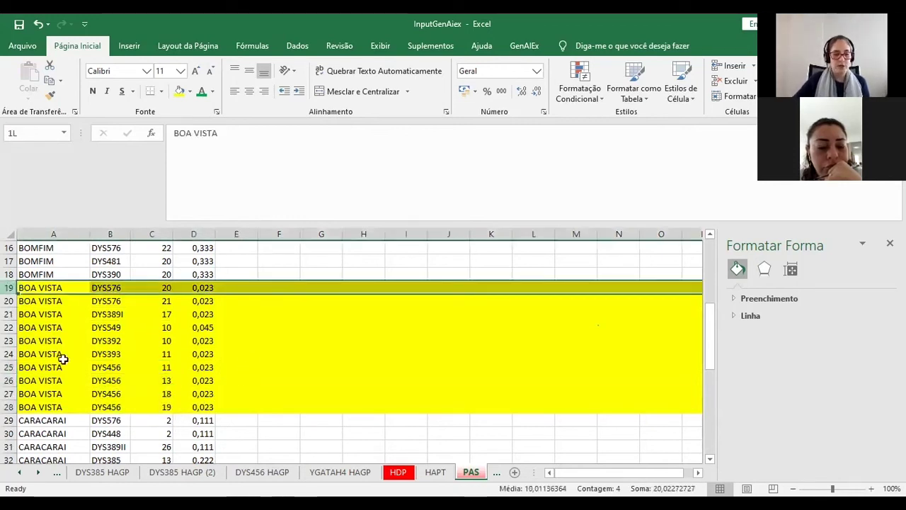
left_click_drag(63, 359, 43, 407)
left_click(190, 92)
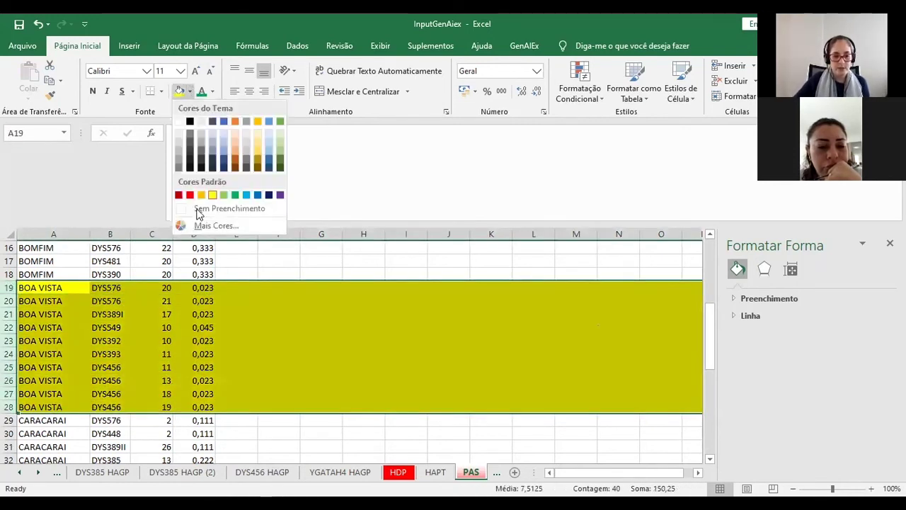
left_click(405, 332)
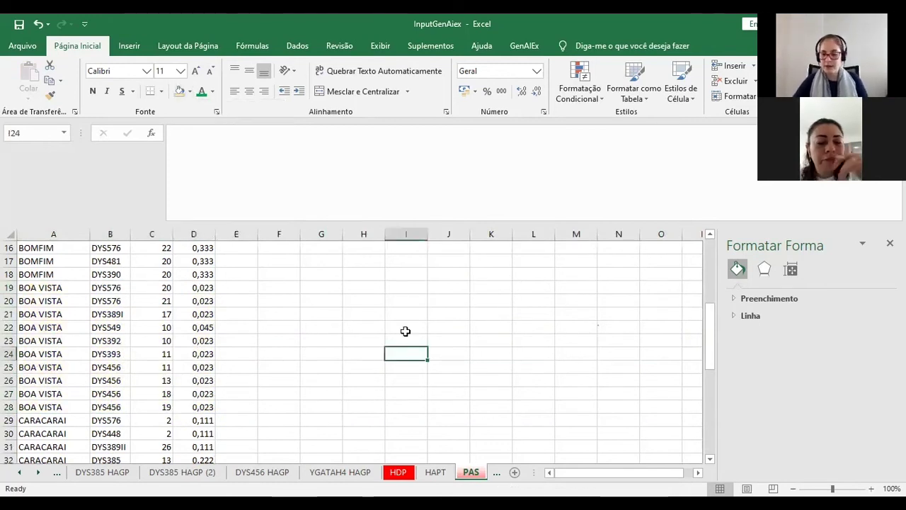
- Examine the Alto Alegre sample codes on the PAL sheet and compare them with the start of the PAS summary
key("ctrl+Page_Down")
key("ctrl+Home")
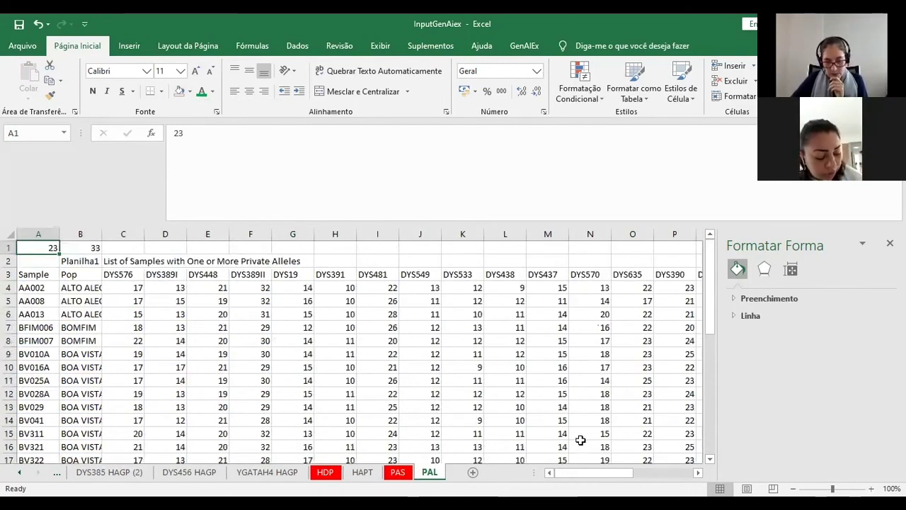
mouse_move(594, 472)
left_mouse_down()
mouse_move(642, 472)
mouse_move(594, 472)
left_mouse_up()
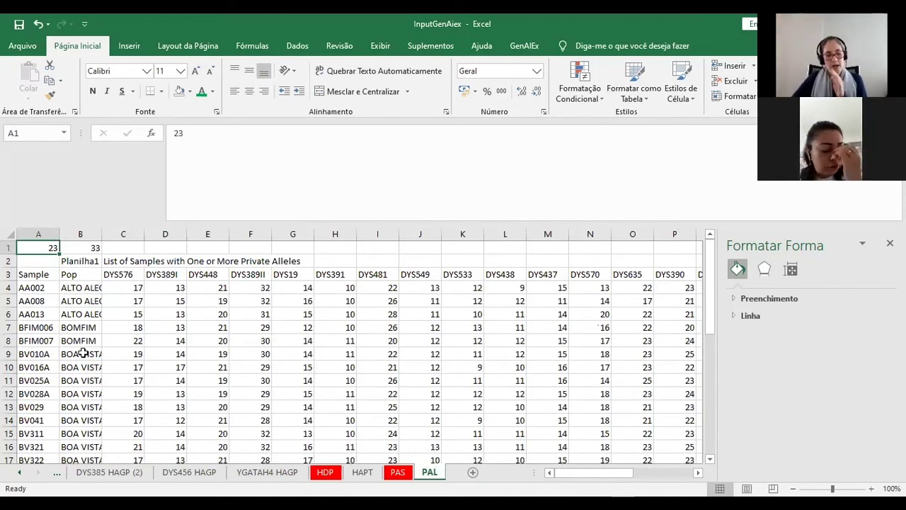
left_click_drag(33, 289, 37, 314)
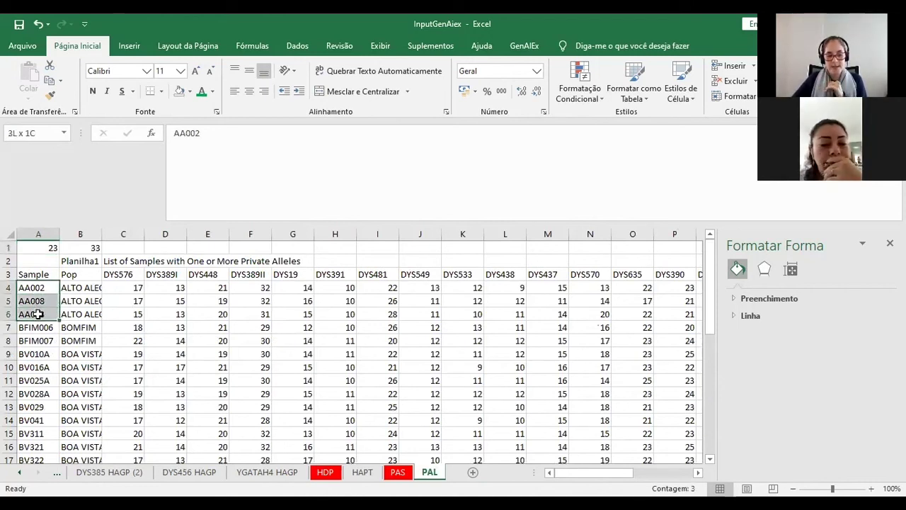
left_click(39, 288)
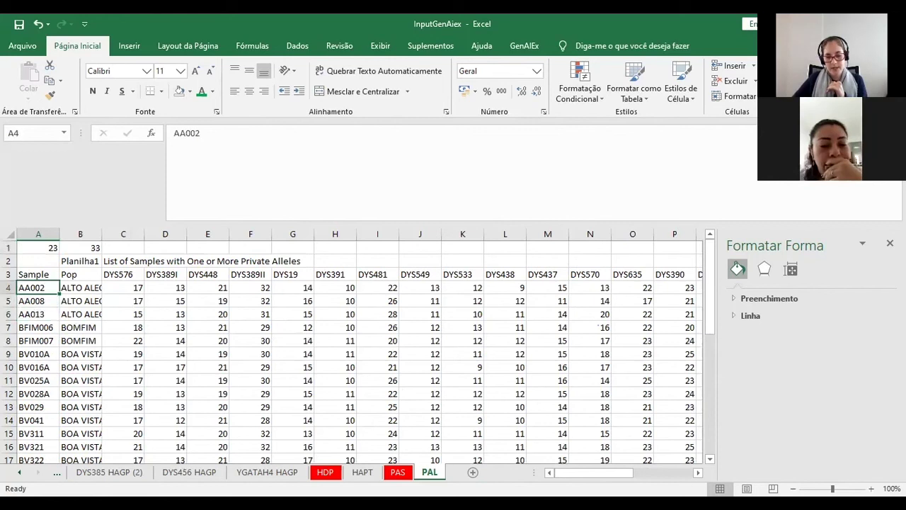
key("ctrl+Page_Up")
scroll(152, 354, "up", 5)
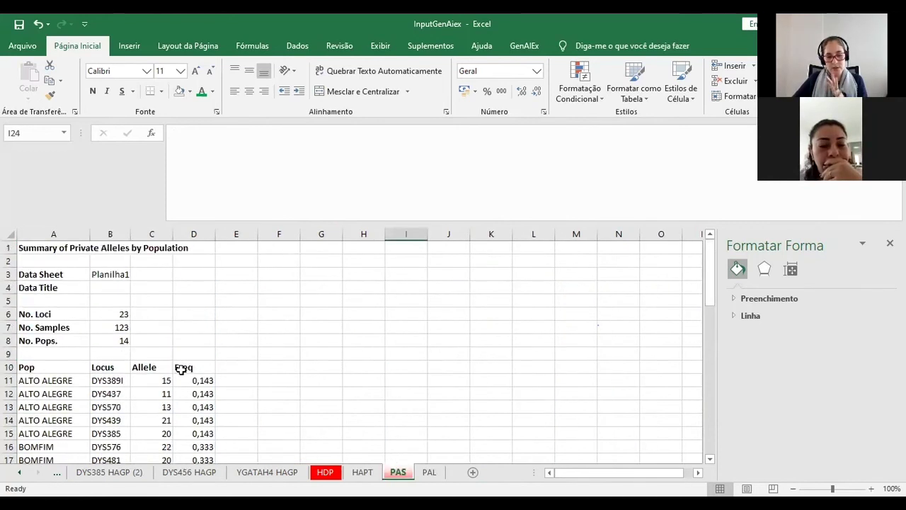
- Check the first Alto Alegre sample on the PAL sheet for its population and its allele at locus DYS576
left_click(429, 471)
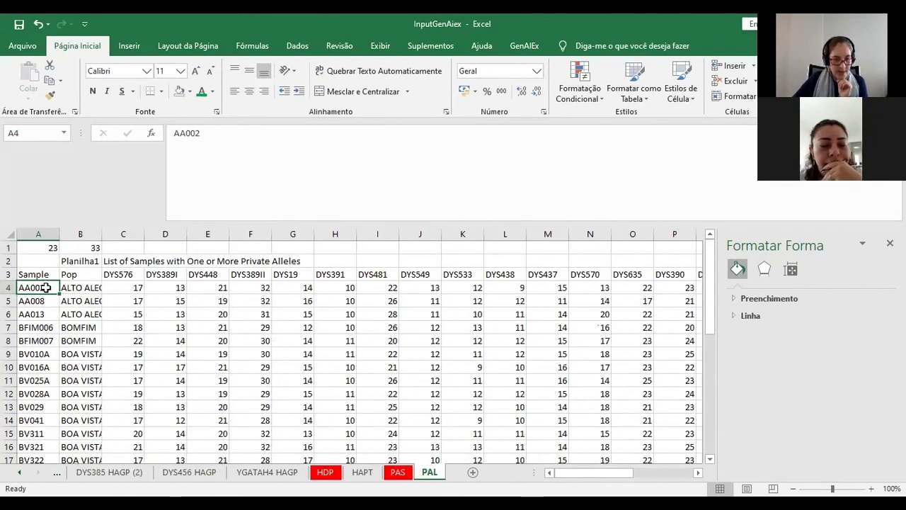
left_click(80, 288)
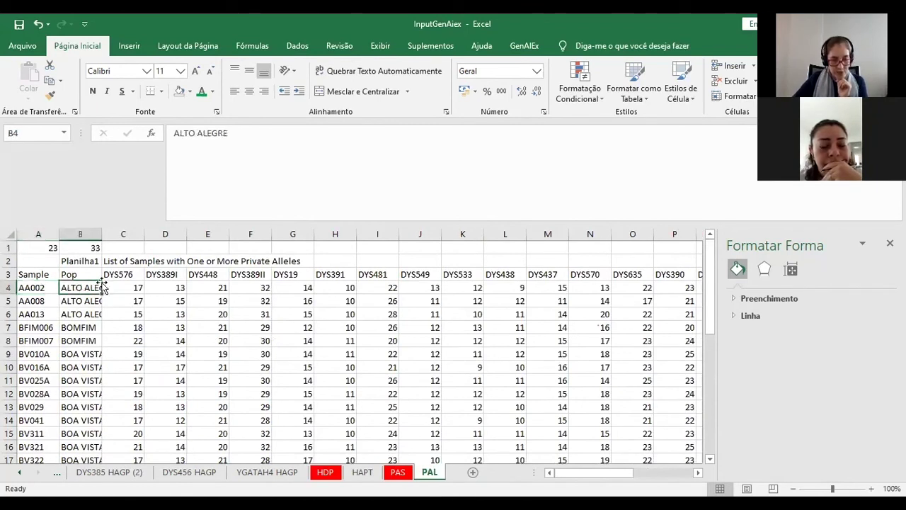
left_click(108, 274)
left_click(122, 287)
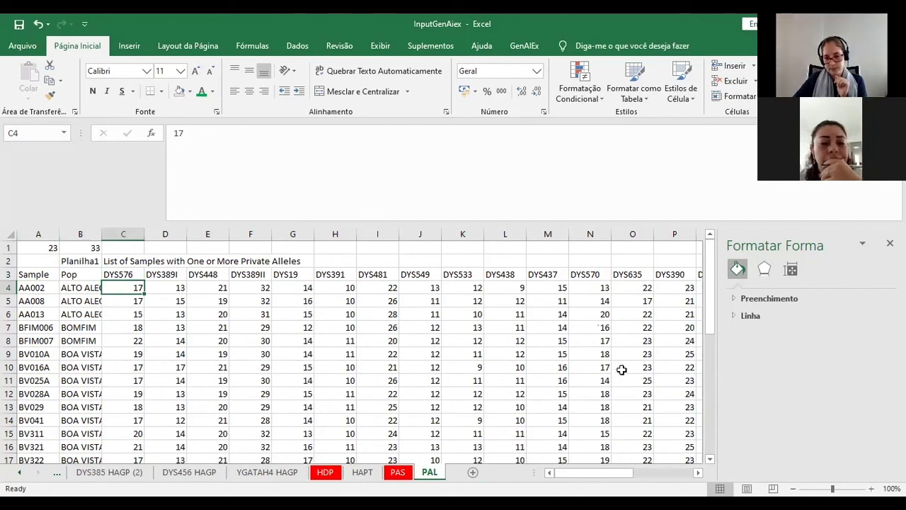
- Review the PAL list across all loci to the private-loci columns and down through the samples of the other populations
scroll(361, 355, "right", 4)
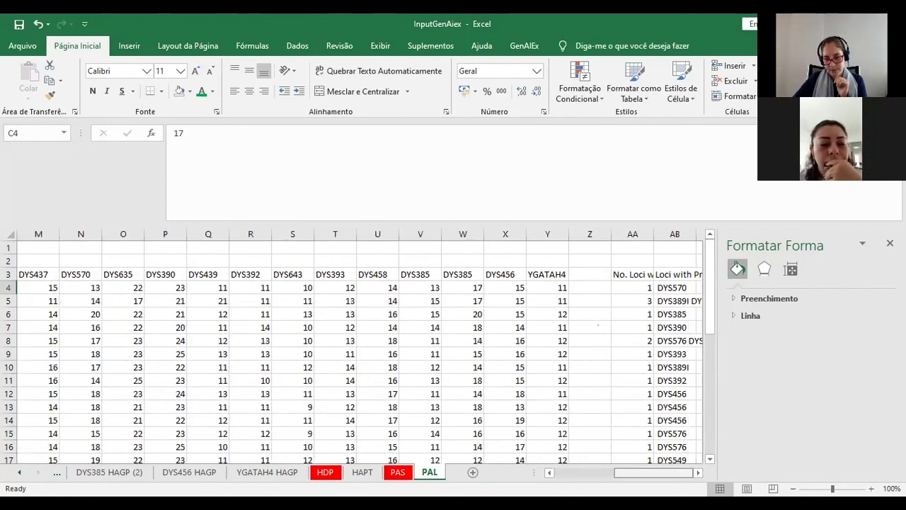
scroll(479, 468, "left", 4)
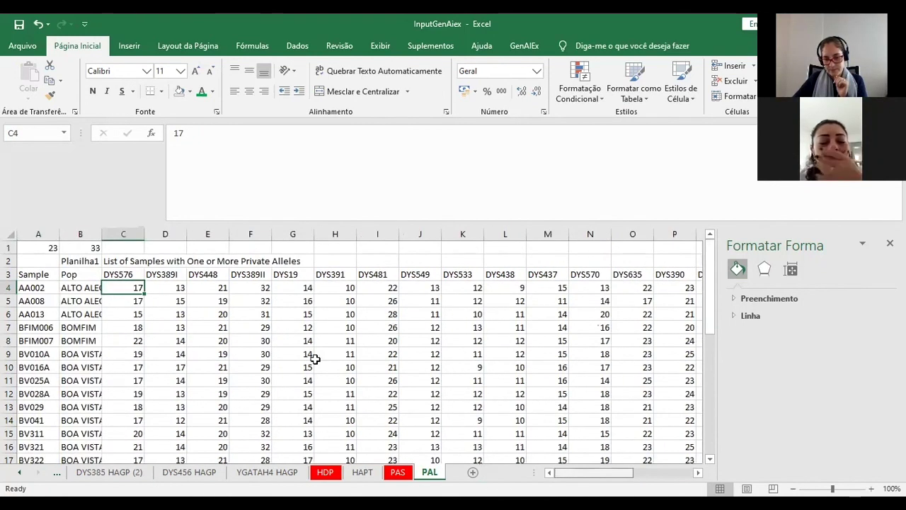
scroll(315, 359, "down", 11)
scroll(315, 359, "up", 7)
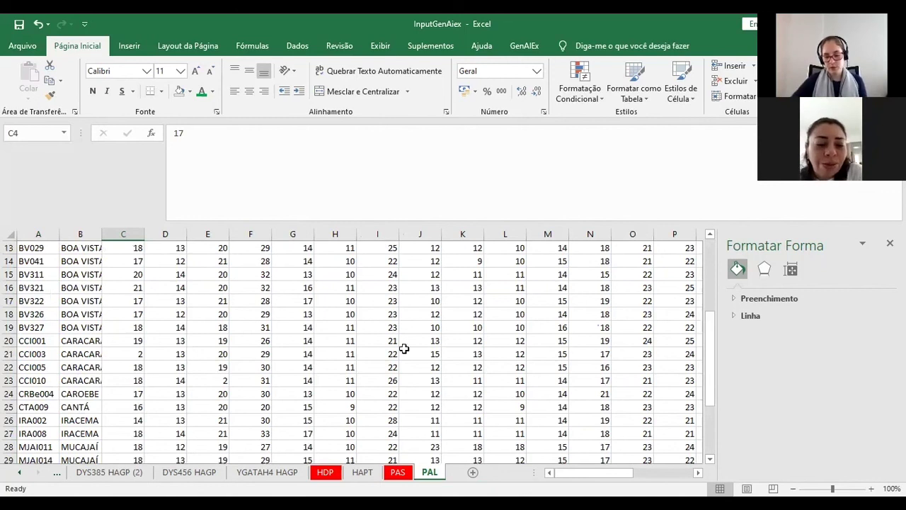
scroll(403, 348, "up", 4)
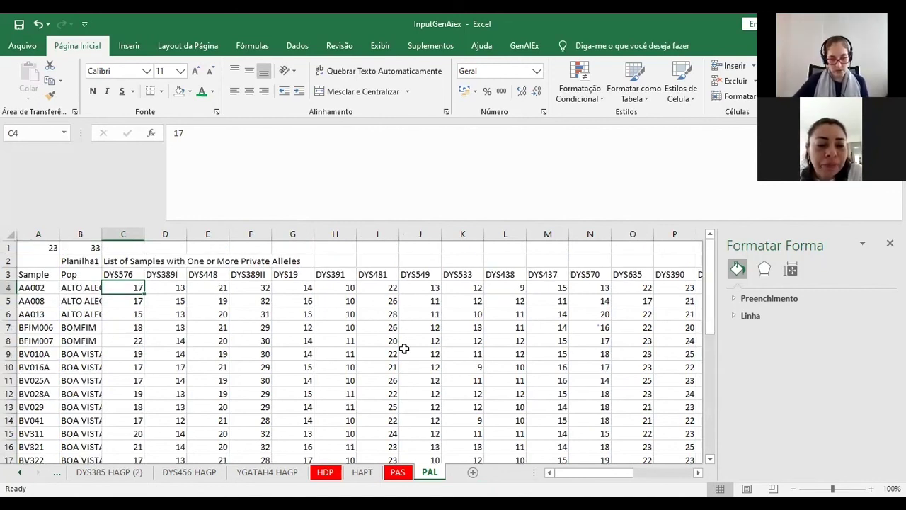